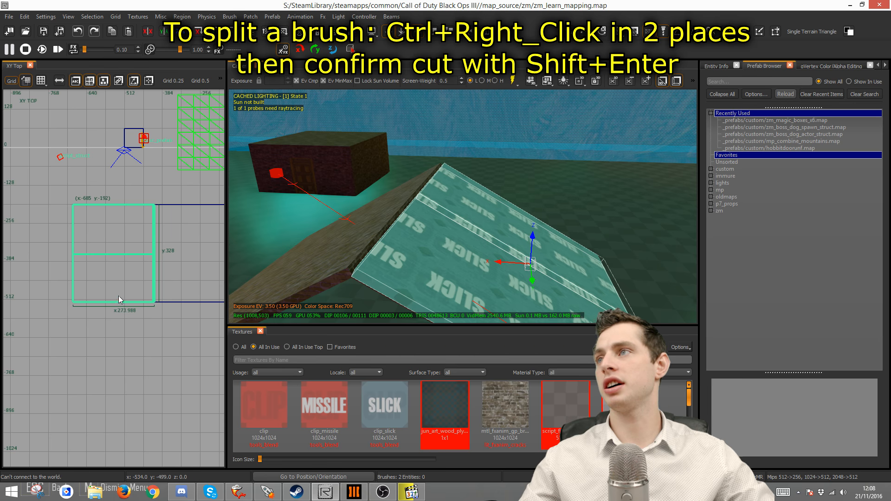
Step: Examine the split slope by selecting its ramp brush and the overlapping slick clip brush
scroll(147, 255, up, 3)
scroll(147, 255, up, 2)
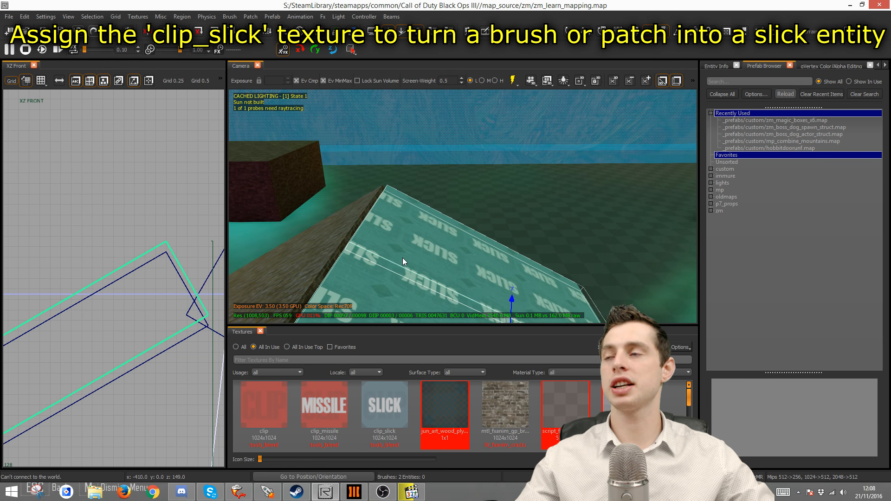
right_drag(453, 251, 462, 265)
key(Escape)
shift+click(462, 266)
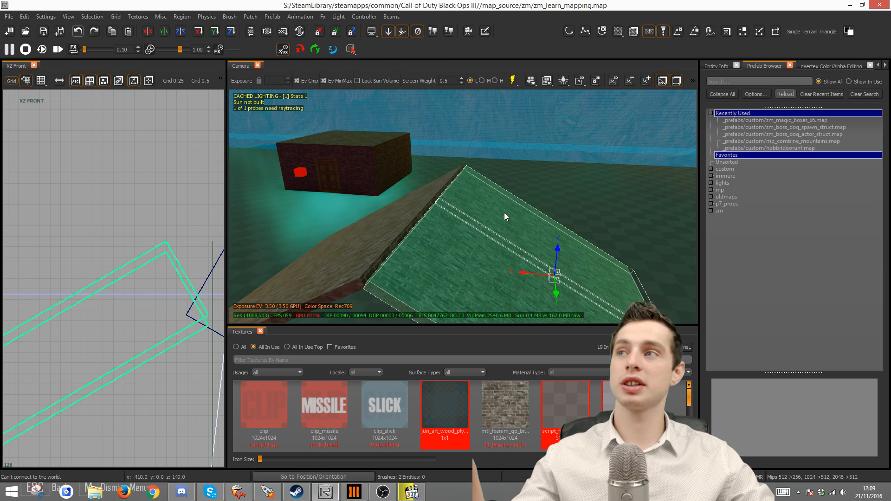
Step: Try to nudge the ramp brush beneath the slick clip slightly upward in the front view
key(Escape)
shift+click(450, 246)
right_drag(449, 246, 506, 243)
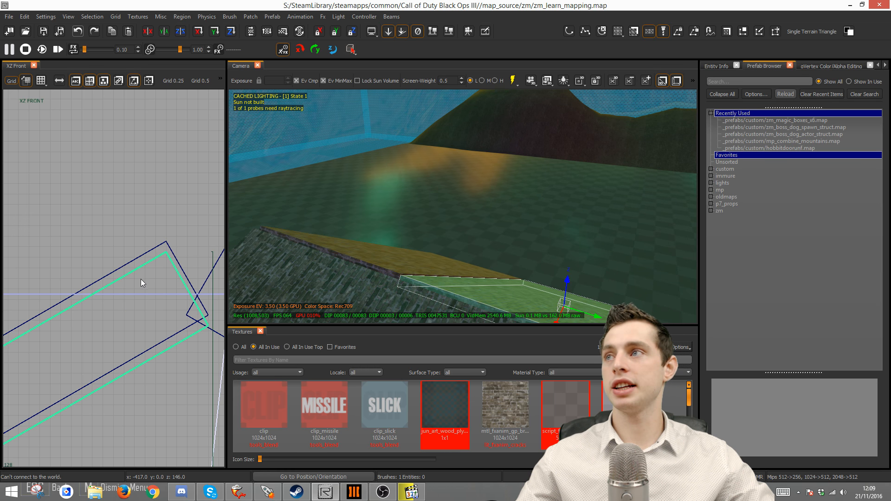
mouse_move(168, 275)
mouse_down()
mouse_move(166, 263)
mouse_move(167, 273)
mouse_up()
key(Escape)
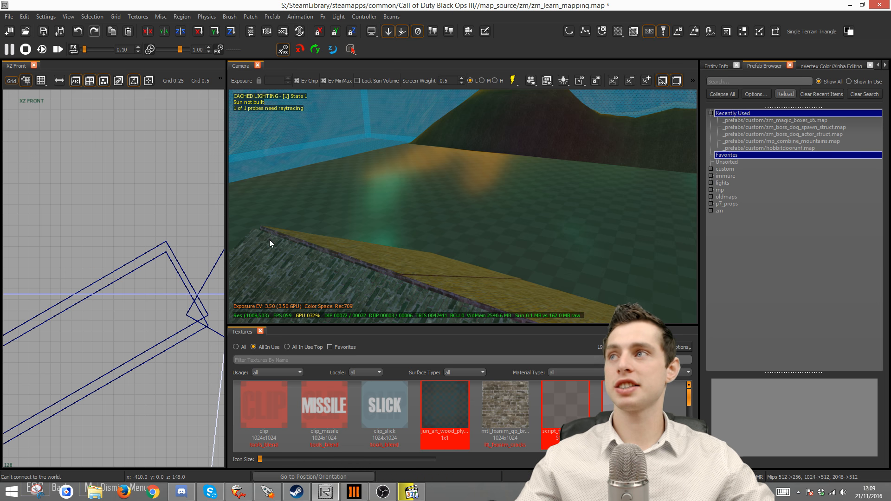
Step: Inspect the slick clip brush covering one half of the ramp, then clear the selection
shift+click(480, 291)
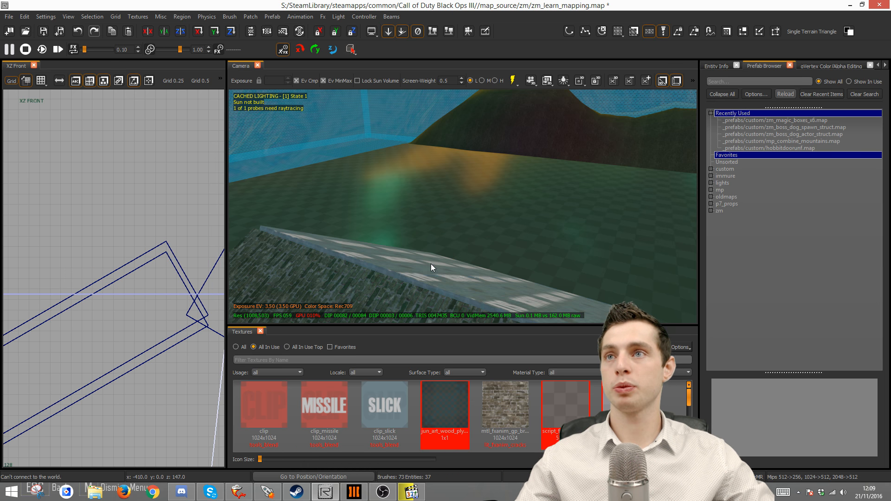
shift+click(384, 262)
key(BackSpace)
shift+click(366, 261)
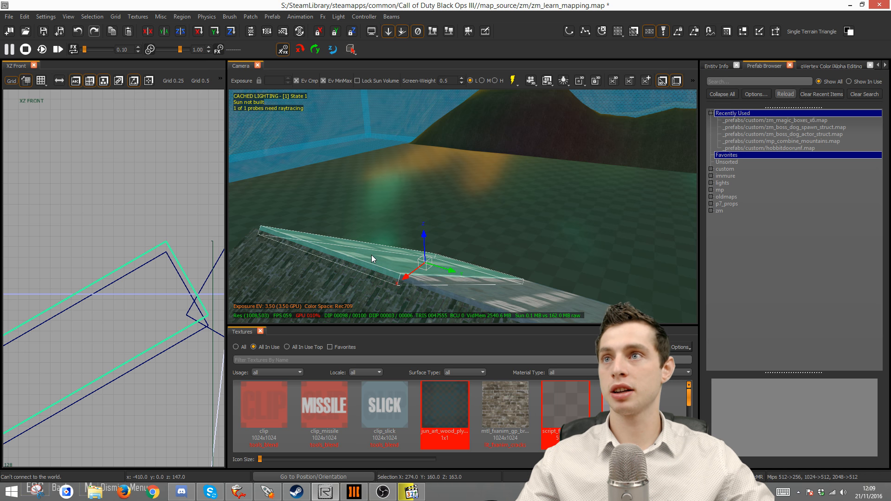
shift+click(377, 262)
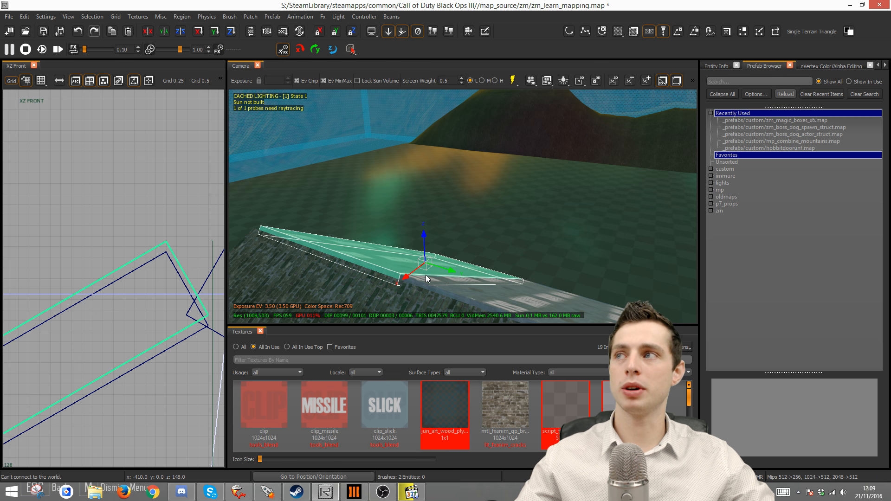
key(Escape)
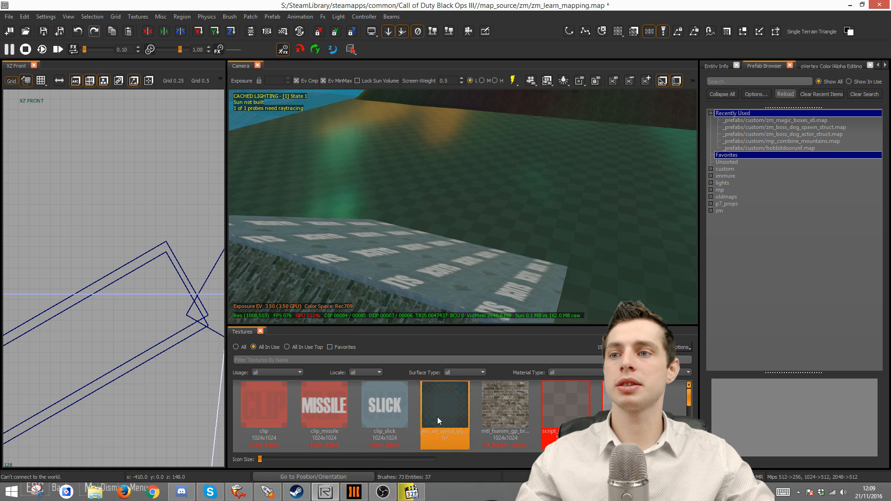
Step: Switch to the running Black Ops III game and resume it to test the slick ramp
click(354, 494)
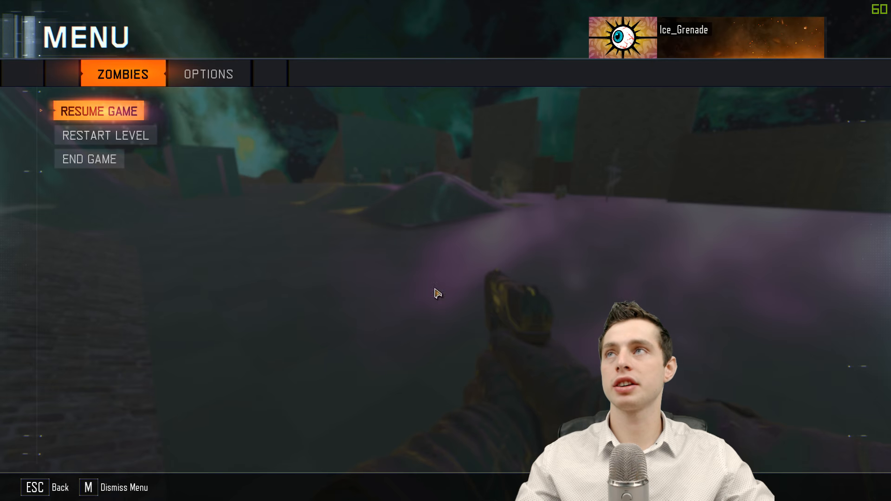
click(121, 105)
click(446, 251)
click(446, 251)
click(445, 250)
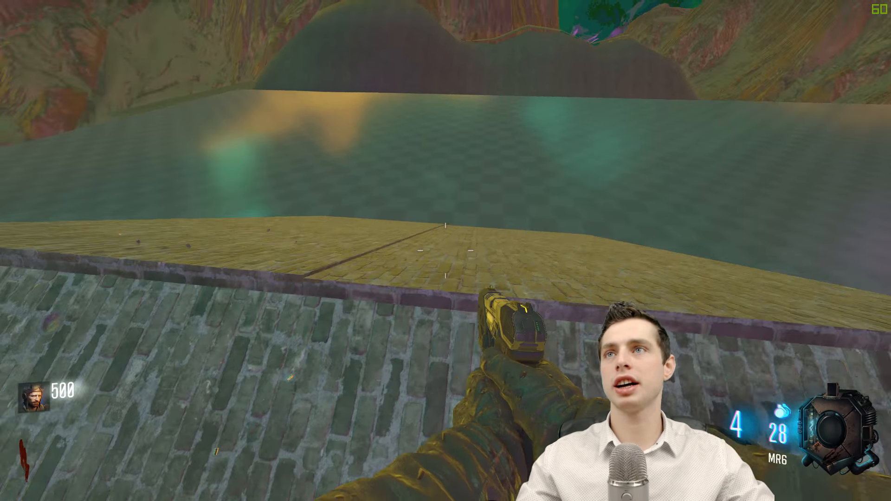
click(445, 251)
click(446, 251)
click(446, 251)
key(r)
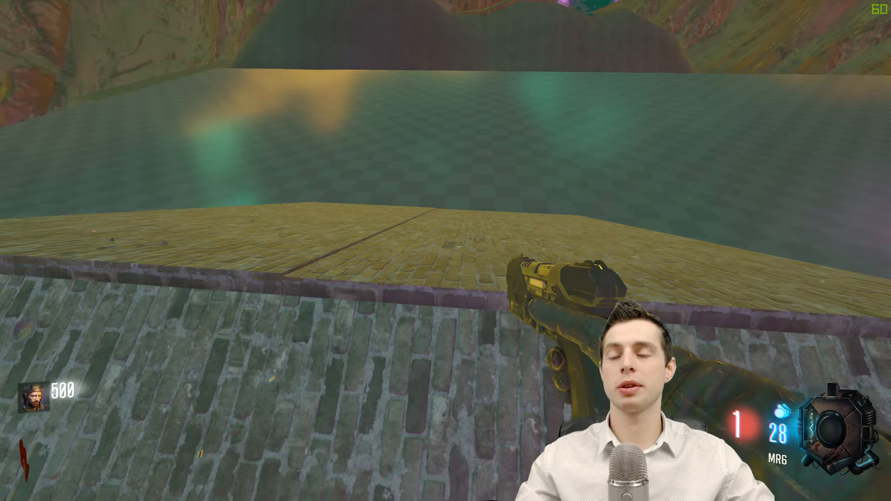
key(w)
key(space)
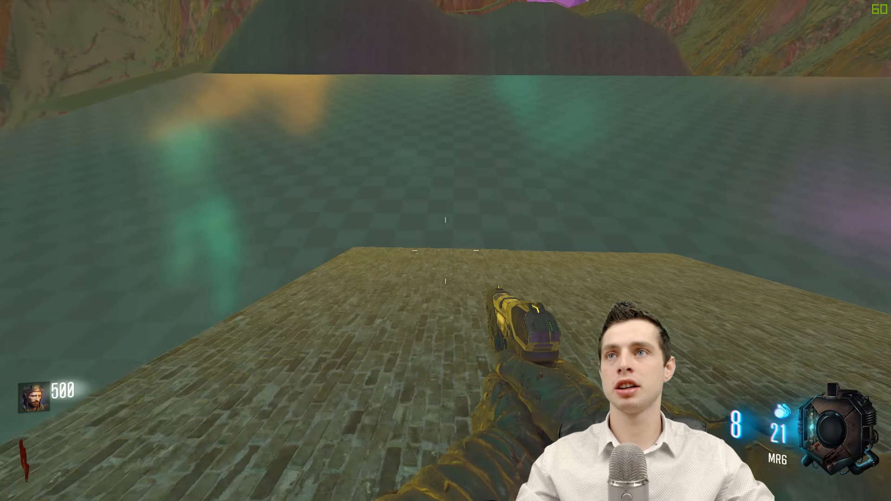
key(w)
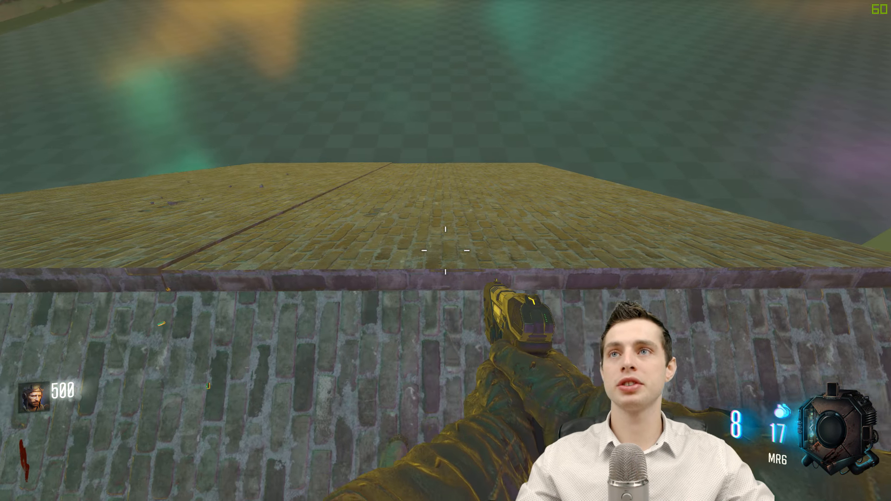
key(space)
key(w)
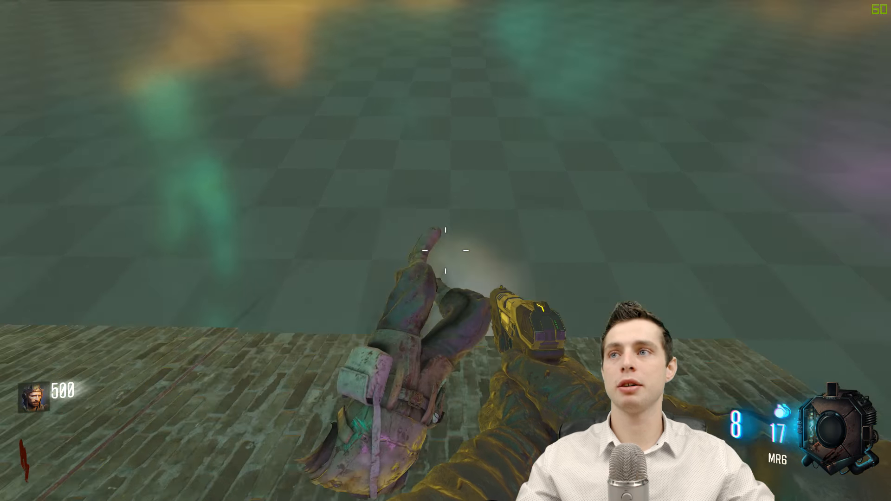
key(w)
key(w)
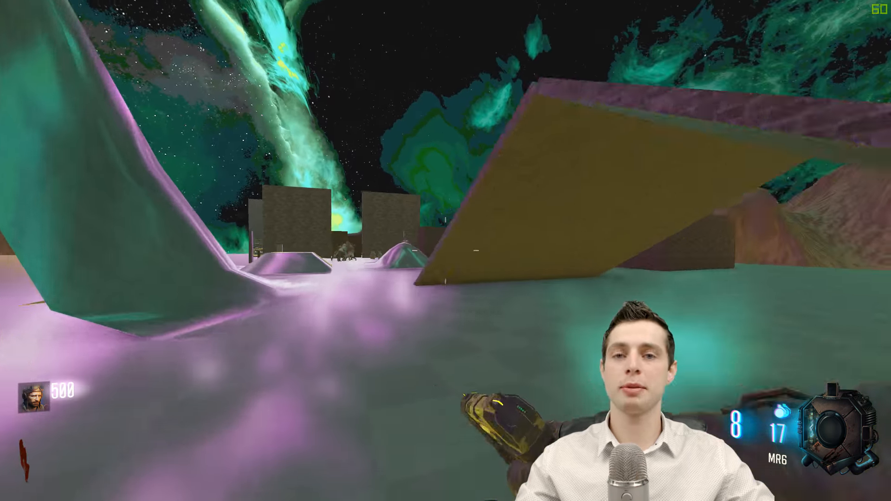
key(w)
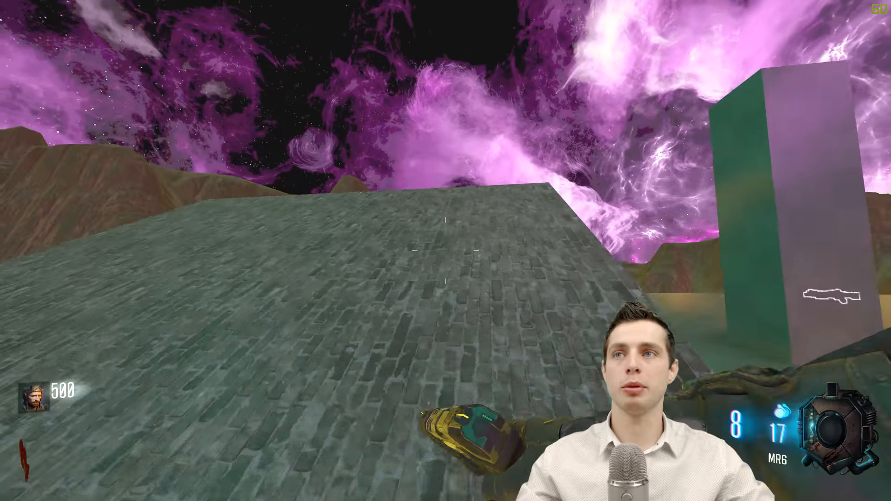
click(445, 250)
key(w)
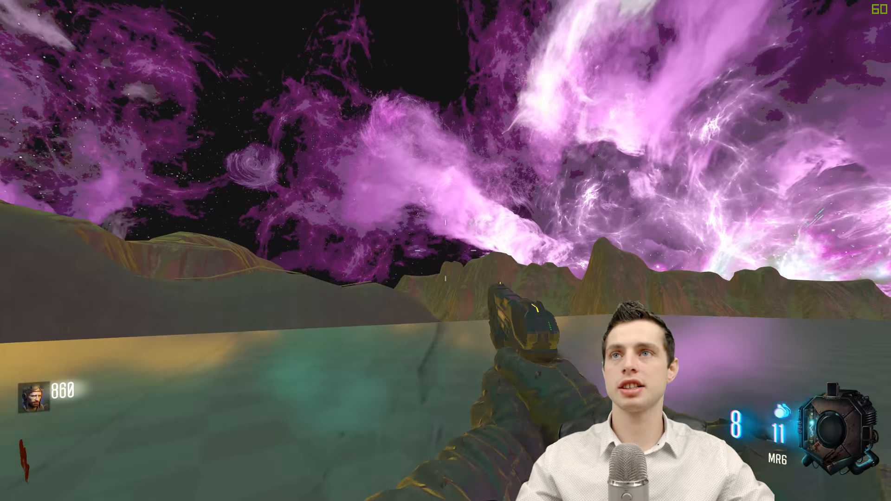
key(w)
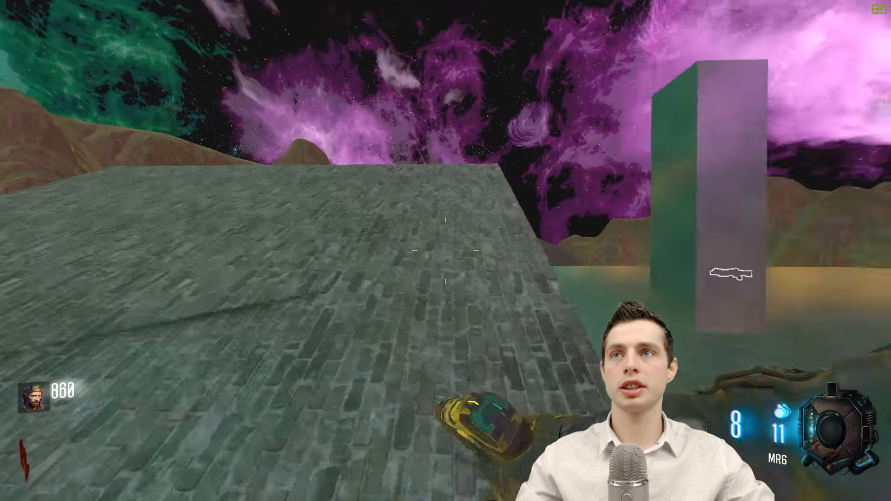
key(w)
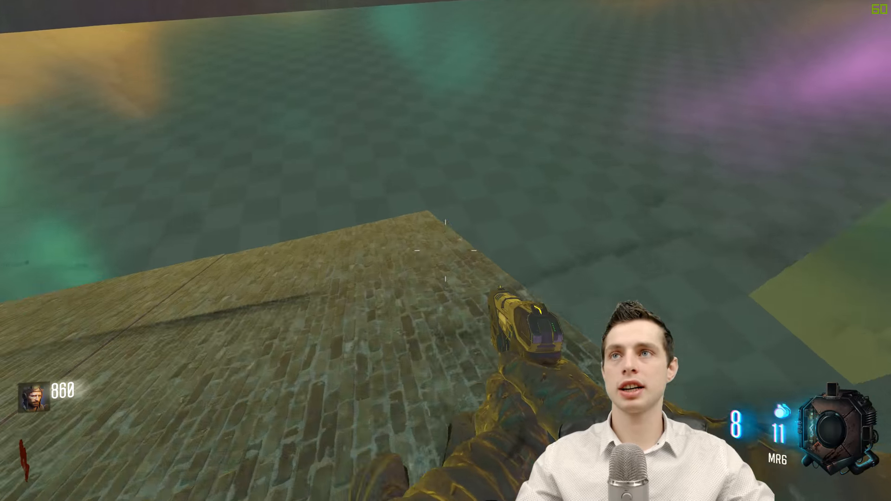
key(w)
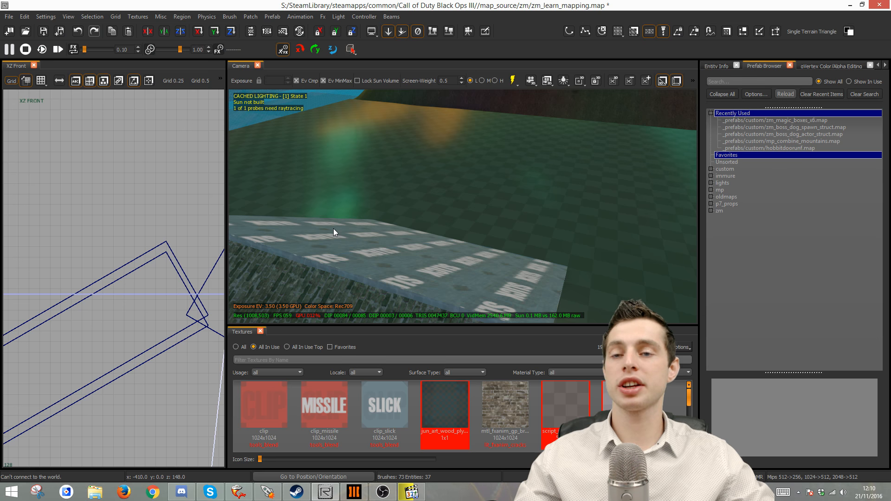
Step: Convert the ramp brush beneath one slick half into a terrain patch with two vertices along the slope and three across it
mouse_move(334, 229)
right_down()
mouse_move(448, 257)
mouse_move(460, 247)
right_up()
shift+click(464, 246)
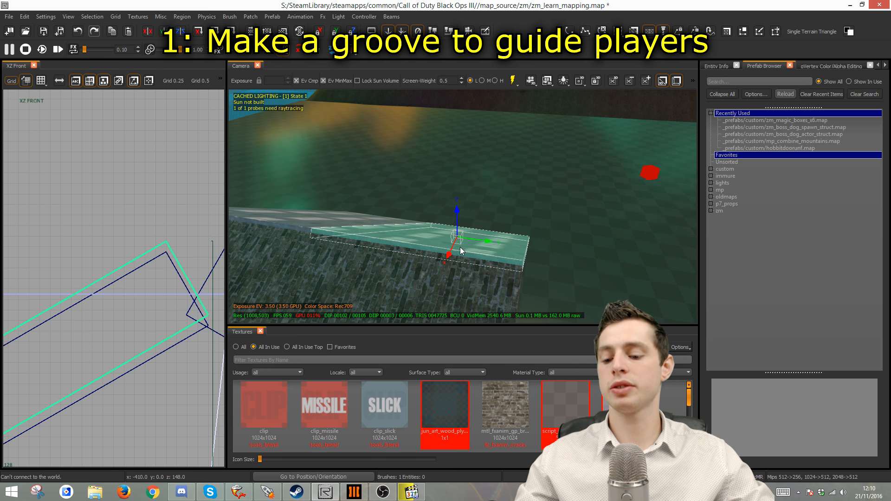
right_drag(450, 242, 458, 260)
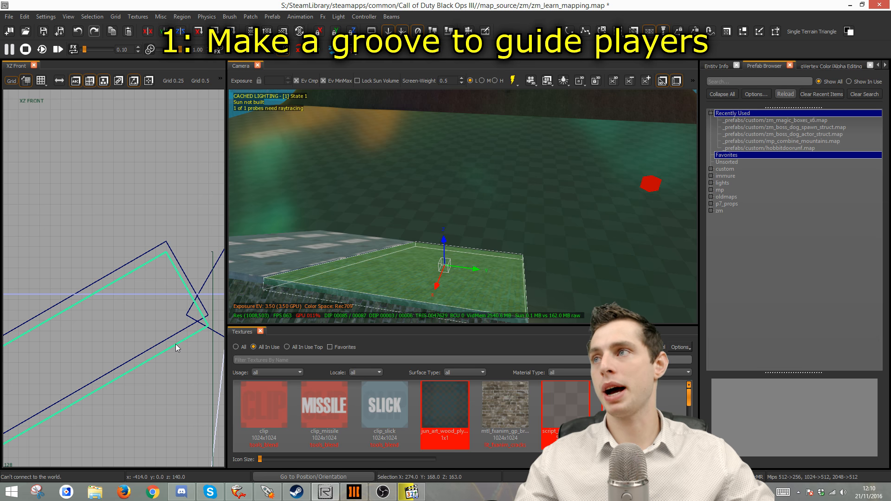
key(ctrl+Tab)
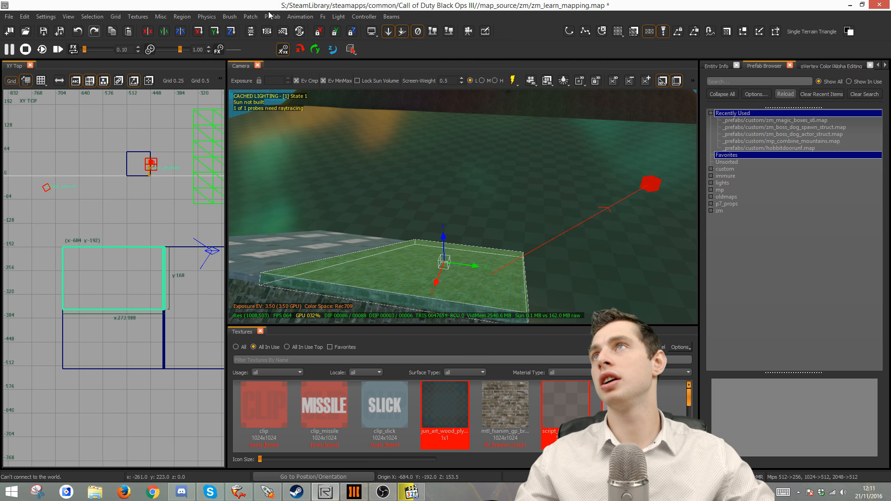
click(251, 17)
mouse_move(288, 36)
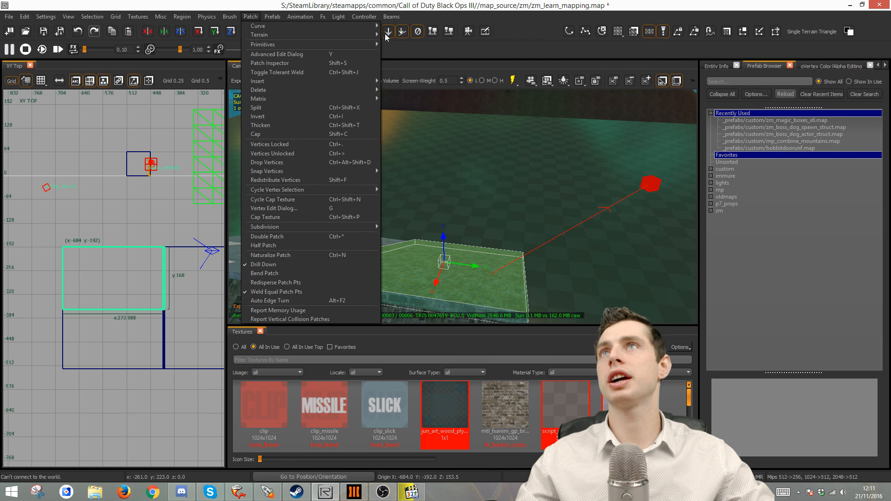
click(435, 38)
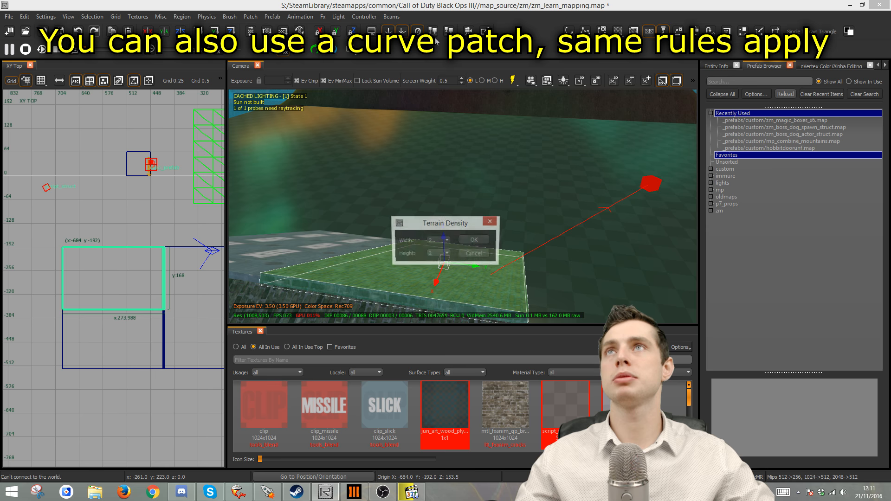
click(439, 240)
click(434, 247)
click(439, 254)
click(430, 268)
click(474, 240)
Step: Lower the terrain patch's middle row of vertices to form a groove and adjust its lower end in the front view
drag(48, 265, 181, 290)
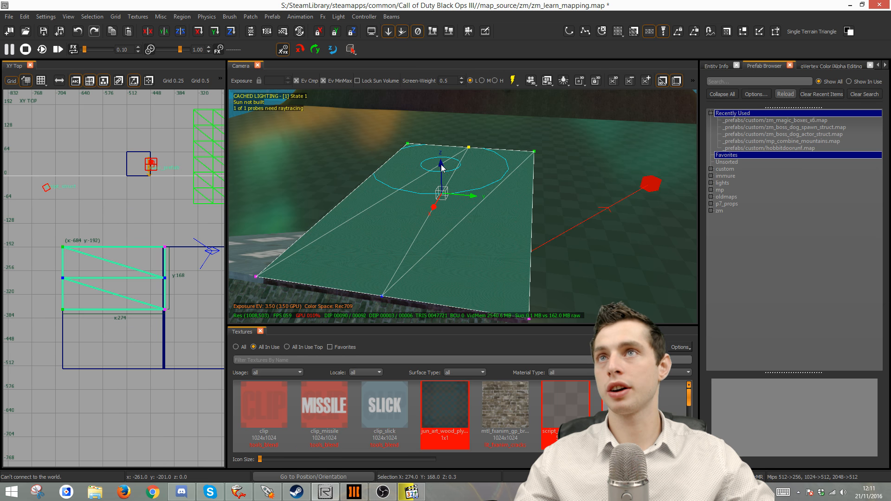
drag(443, 167, 442, 171)
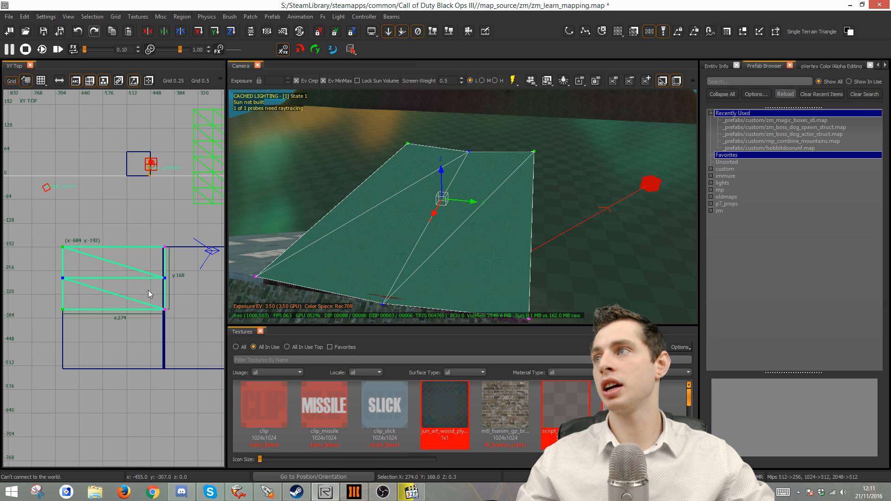
key(ctrl+Tab)
mouse_move(53, 264)
mouse_down()
mouse_move(66, 283)
mouse_move(59, 339)
mouse_up()
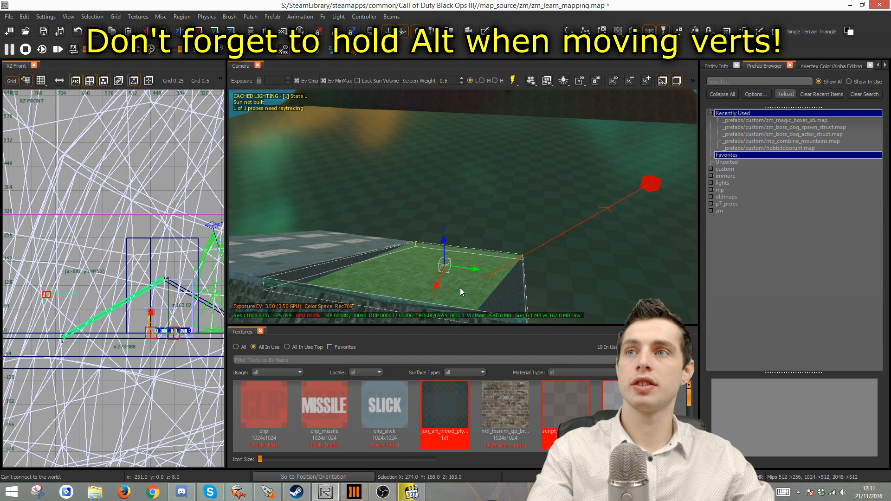
key(Escape)
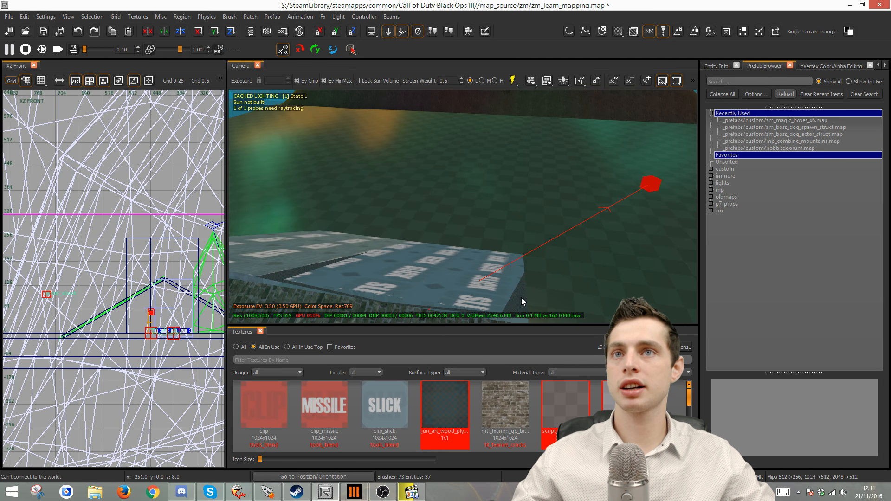
Step: Apply the brick texture used in the map to the grooved terrain patch
click(522, 300)
click(510, 396)
key(Escape)
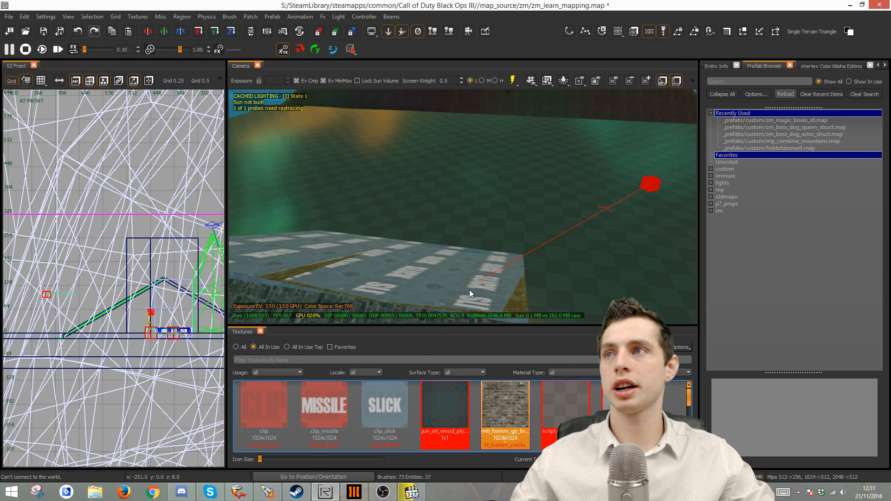
Step: Move the terrain patch's upper vertices in the front view to meet the peak of the adjoining ramp
ctrl+right_drag(470, 292, 527, 269)
shift+click(527, 268)
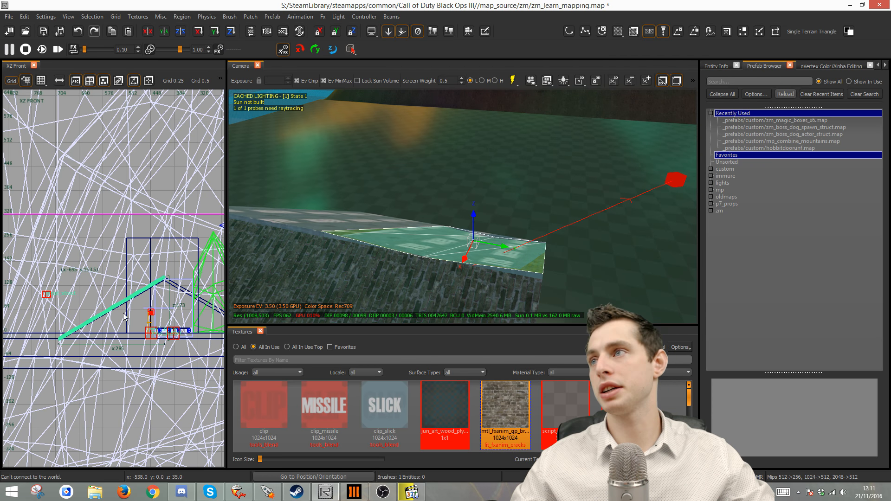
scroll(164, 324, up, 5)
key(v)
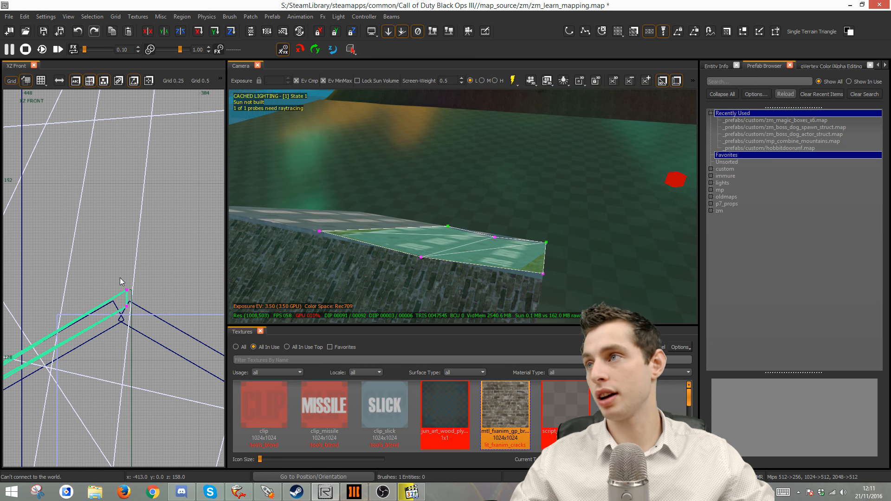
drag(124, 290, 154, 314)
scroll(124, 307, up, 6)
Step: Hide the slick clip brush above the grooved terrain patch and view the exposed groove
shift+click(485, 285)
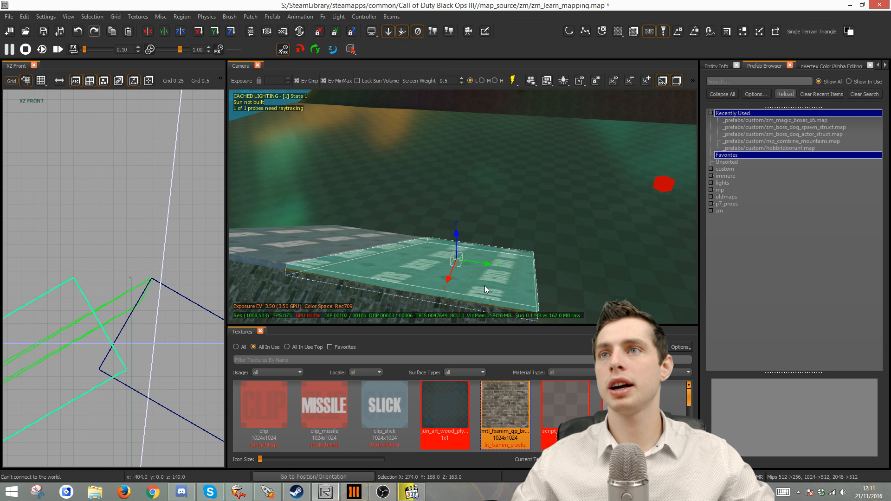
key(h)
right_drag(481, 288, 477, 285)
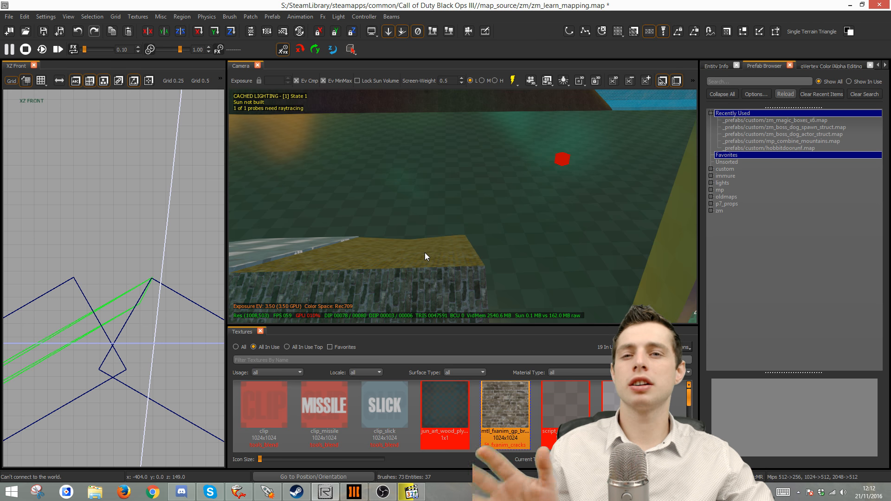
right_drag(428, 279, 428, 280)
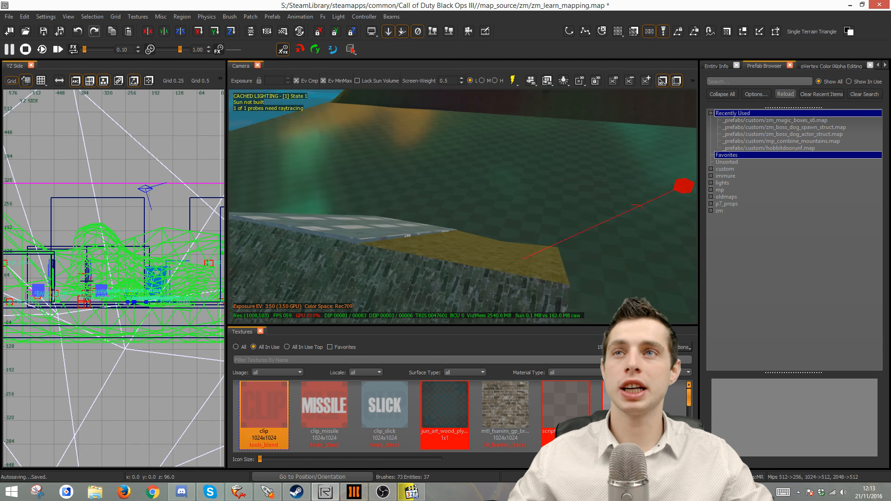
Step: Draw a clip brush in the front view beside the slope's edge, about 300 units long and 160 units high
right_drag(428, 280, 428, 280)
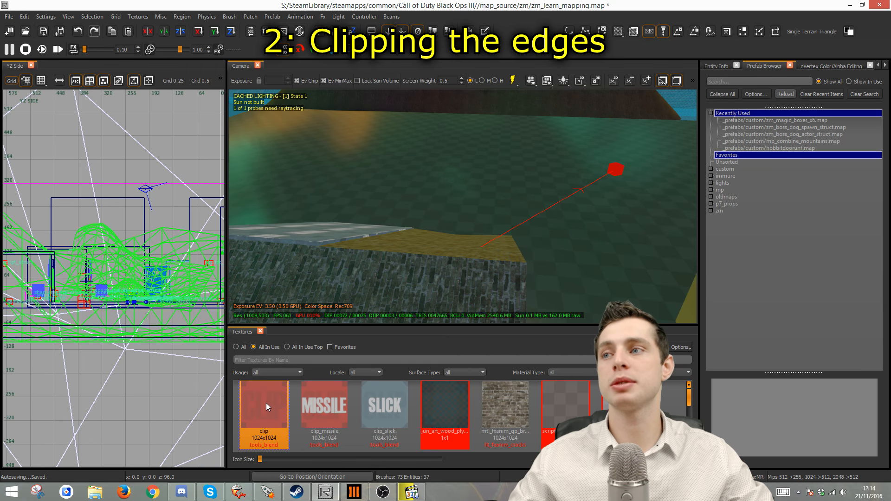
key(ctrl+Tab)
scroll(104, 284, down, 4)
scroll(58, 265, up, 3)
drag(49, 264, 137, 274)
key(ctrl+Tab)
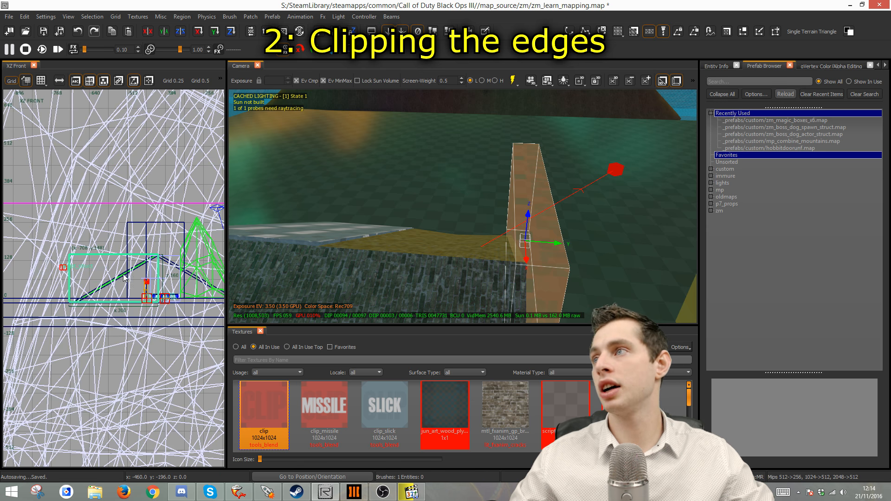
Step: Convert the clip brush to a terrain patch with a density of width 4 and height 2
click(251, 17)
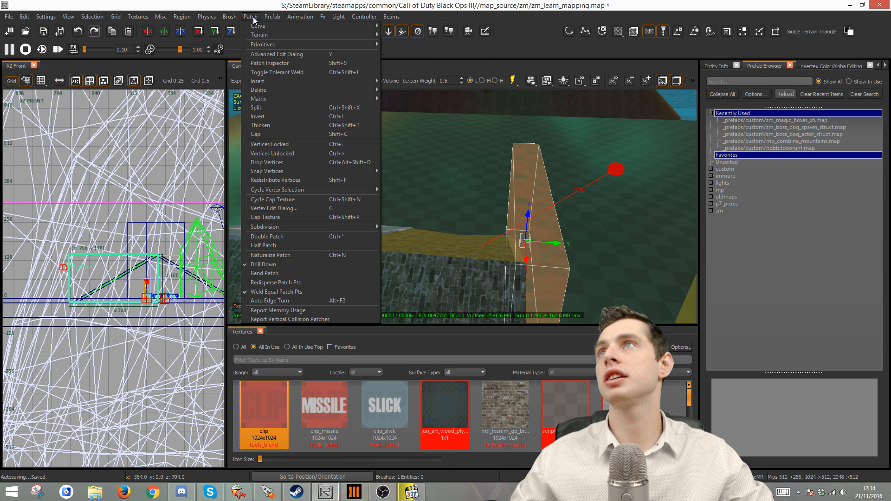
mouse_move(266, 36)
click(432, 34)
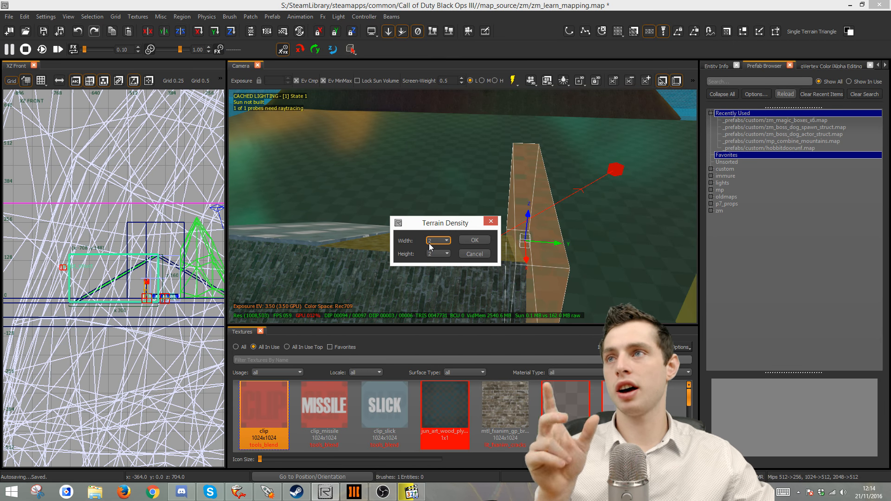
click(437, 241)
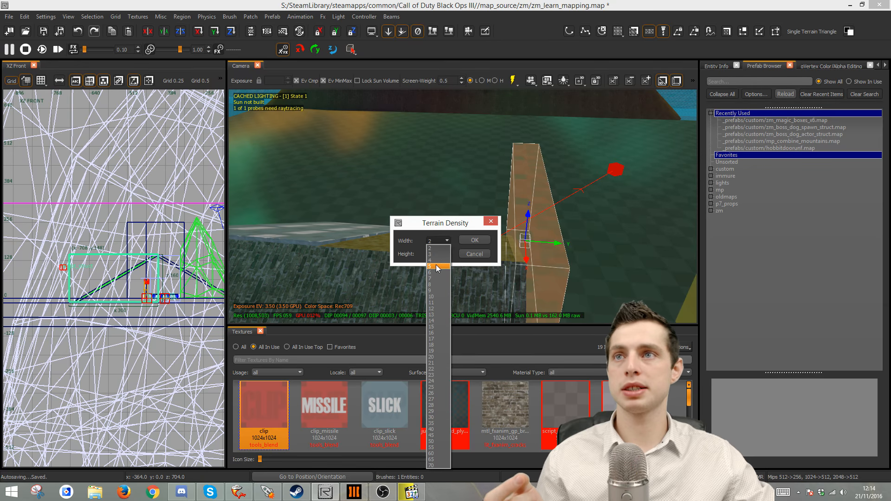
click(438, 260)
click(485, 240)
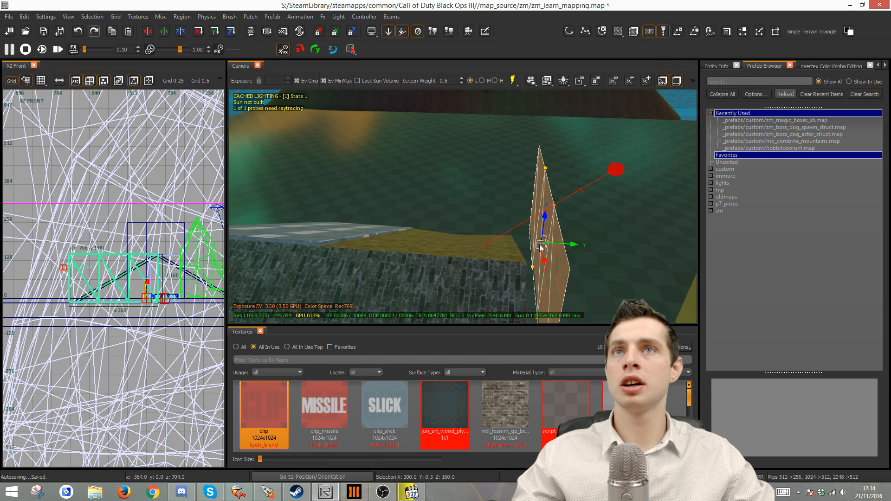
Step: Insert an extra column of vertices between the first two columns at the lower end of the clip patch
drag(59, 245, 95, 332)
click(250, 17)
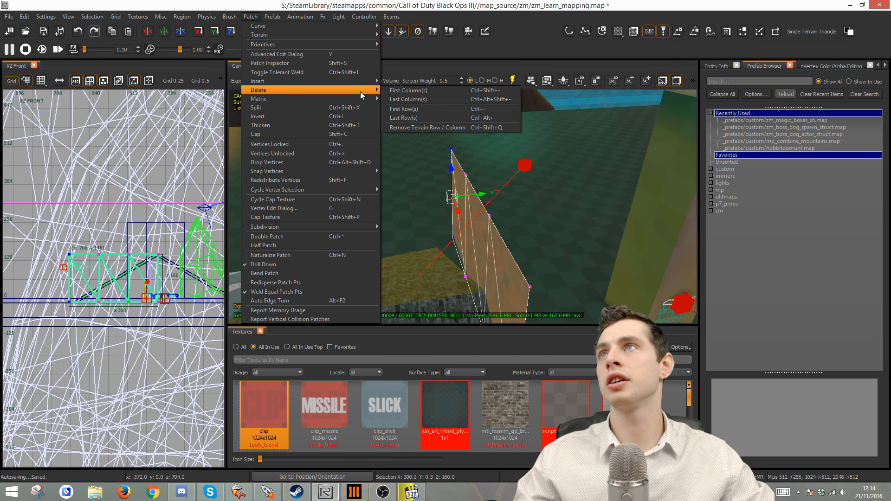
mouse_move(371, 81)
click(417, 85)
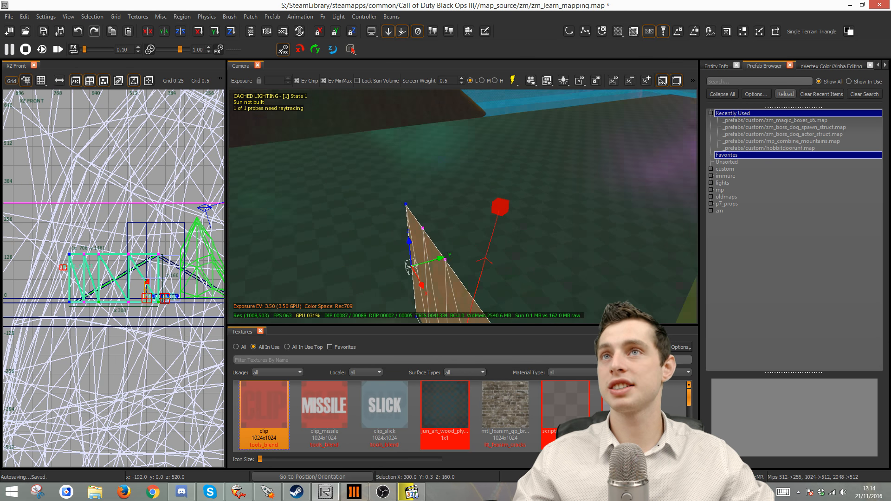
click(442, 286)
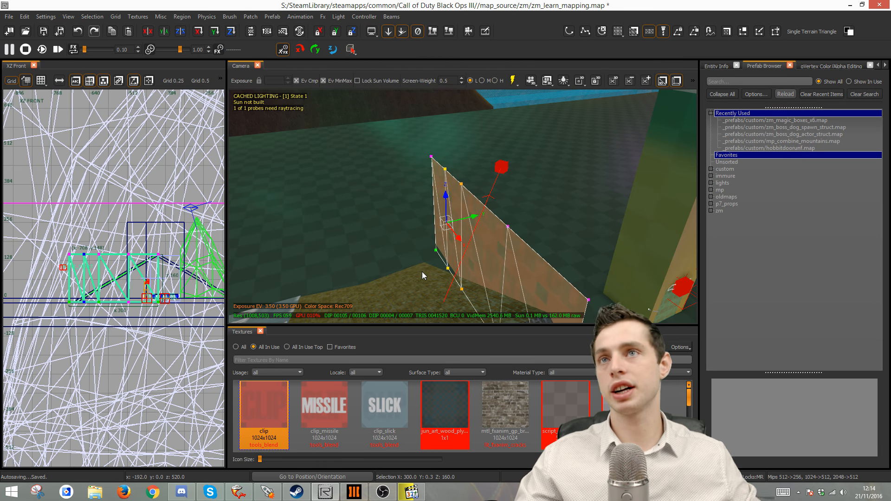
key(v)
right_drag(403, 239, 364, 236)
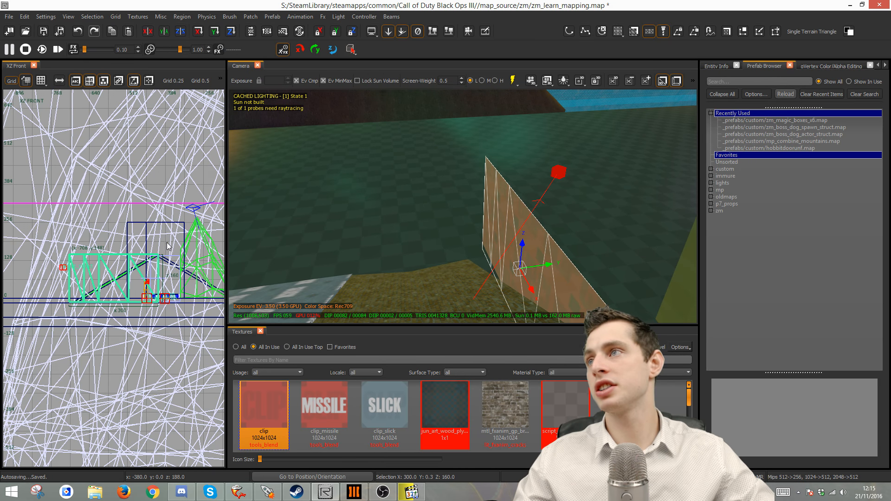
Step: Shift the clip patch's vertex columns vertically in the front view so the wall follows the slope's incline
scroll(167, 246, up, 3)
key(v)
scroll(169, 240, down, 2)
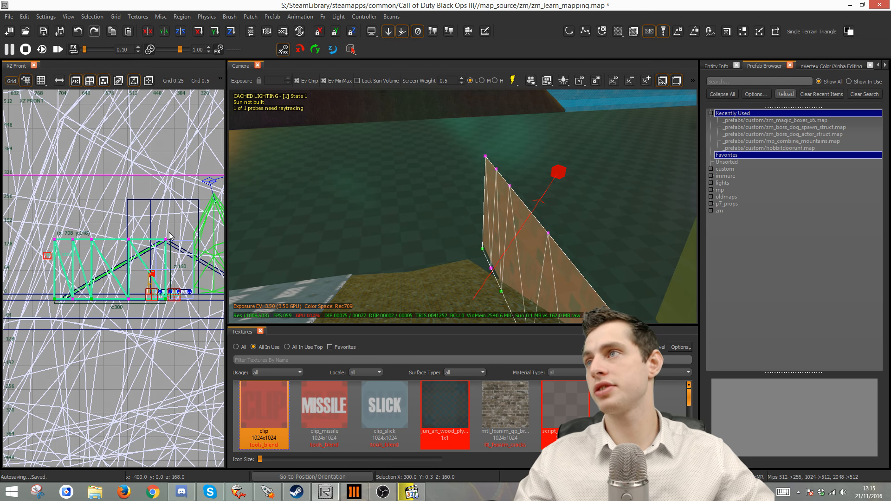
drag(169, 242, 162, 187)
drag(129, 240, 132, 200)
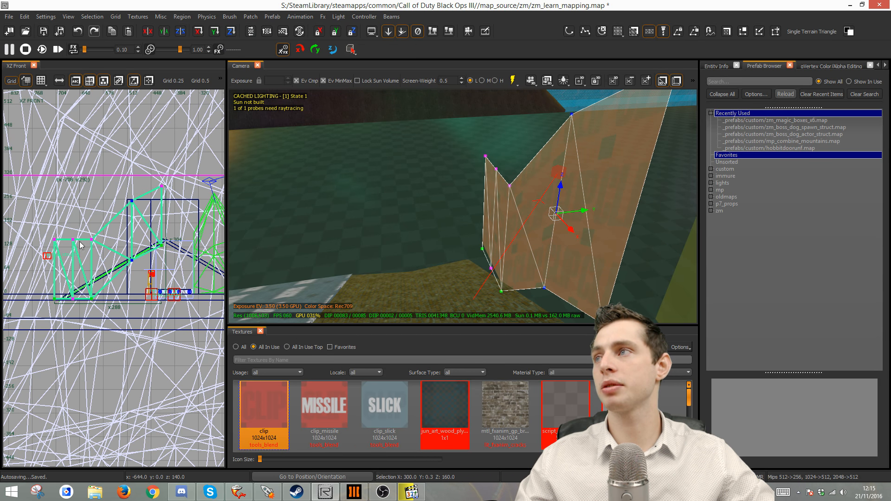
drag(91, 240, 75, 314)
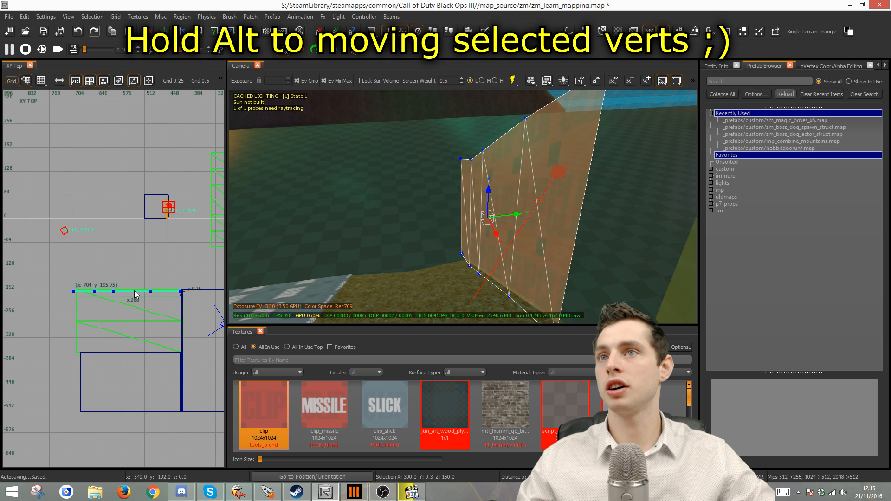
Step: Move the clip patch's lower-end vertices inward in the top view to curve the wall toward the groove
alt+drag(135, 294, 98, 307)
key(v)
mouse_move(523, 266)
right_down()
mouse_move(513, 266)
mouse_move(523, 265)
right_up()
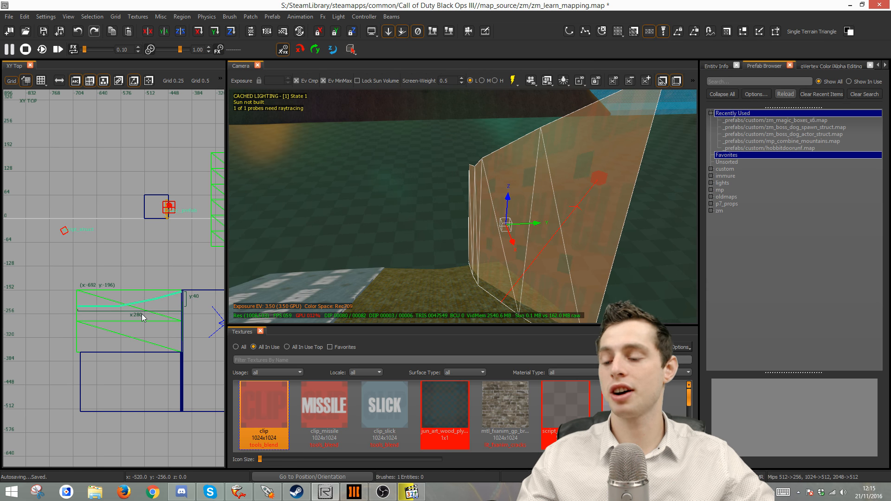
Step: Clone the curved clip patch, move the copy to the groove's opposite side and flip it along Y
key(space)
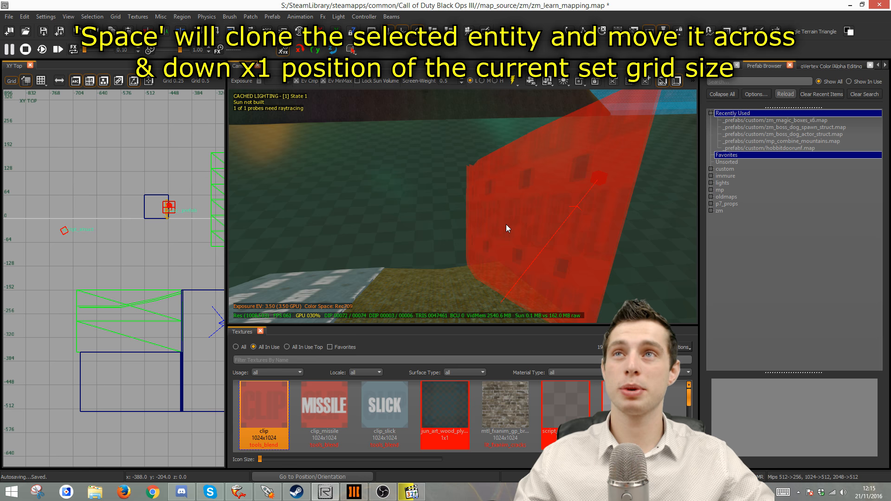
drag(532, 227, 416, 233)
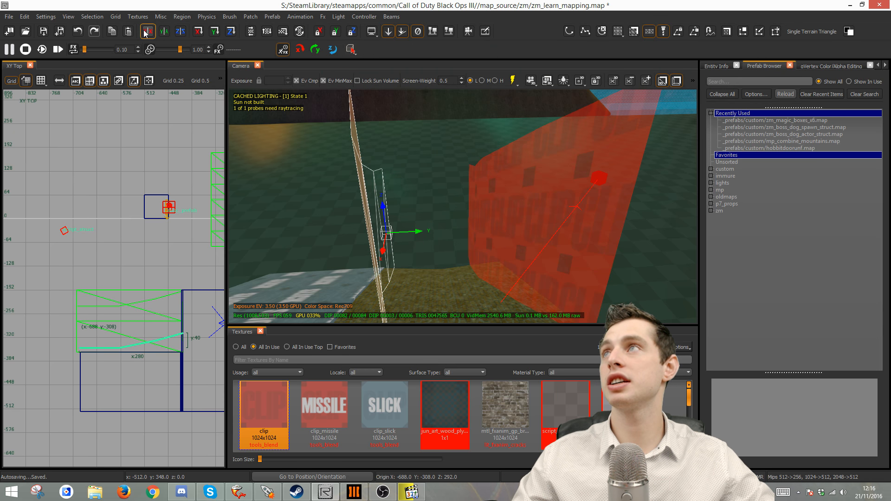
click(163, 31)
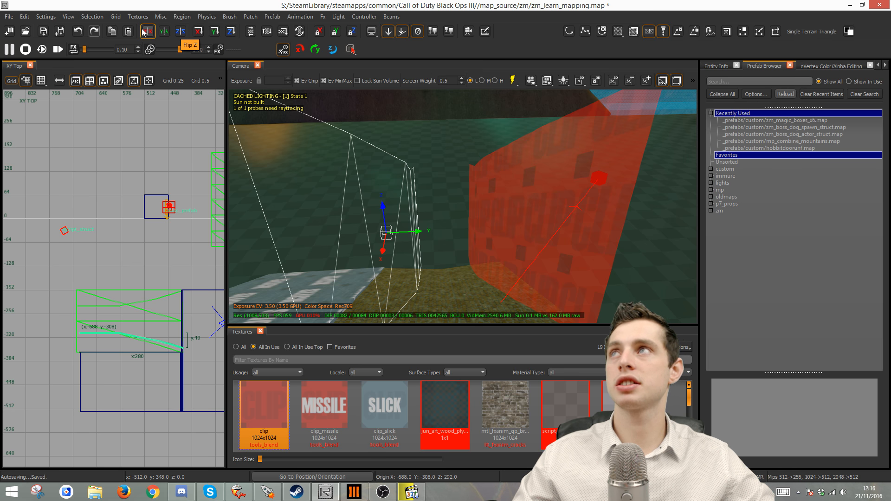
Step: Invert the cloned clip patch so its surface faces into the groove
right_drag(406, 251, 433, 241)
key(Escape)
shift+click(431, 223)
key(Escape)
shift+click(416, 242)
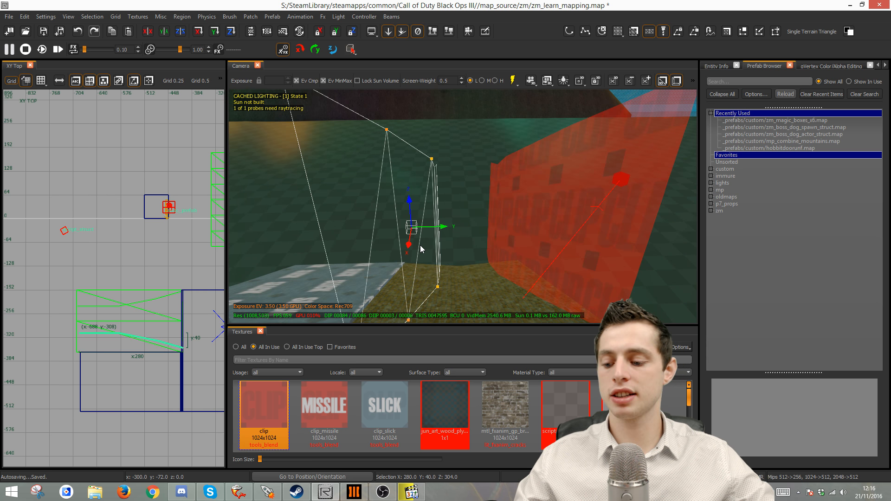
key(Escape)
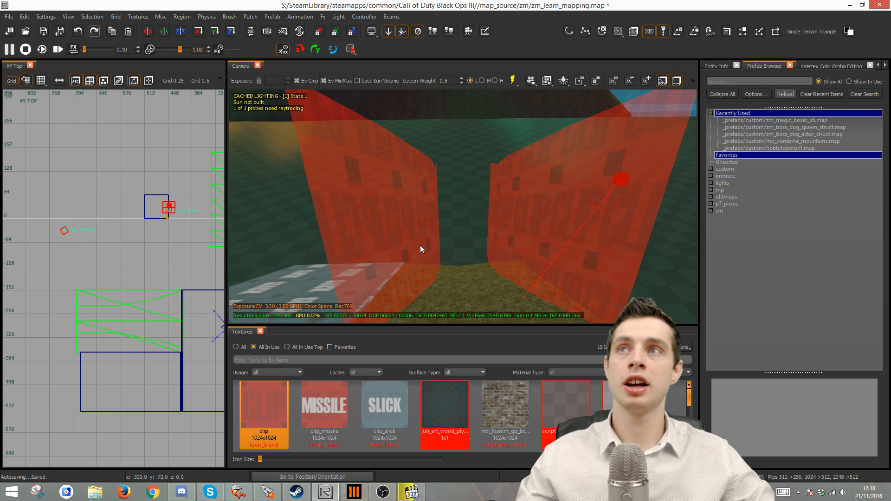
right_drag(494, 265, 479, 256)
shift+click(477, 255)
key(alt+g)
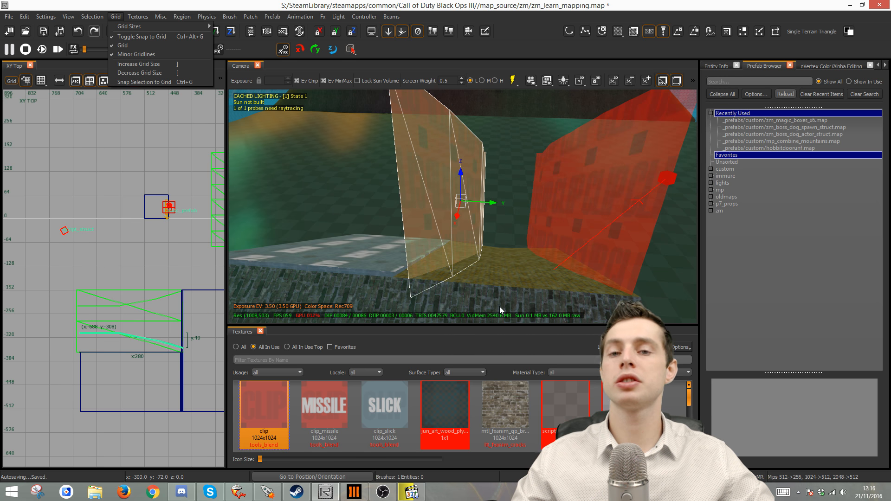
click(250, 16)
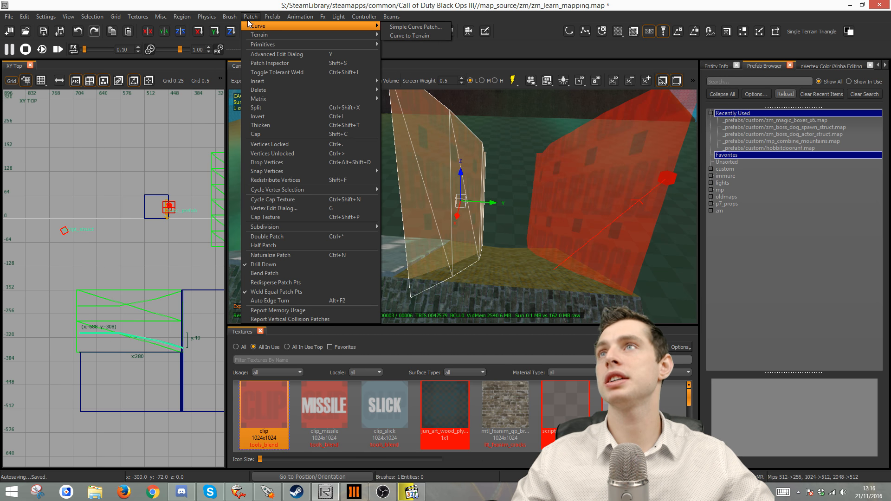
click(299, 116)
key(Escape)
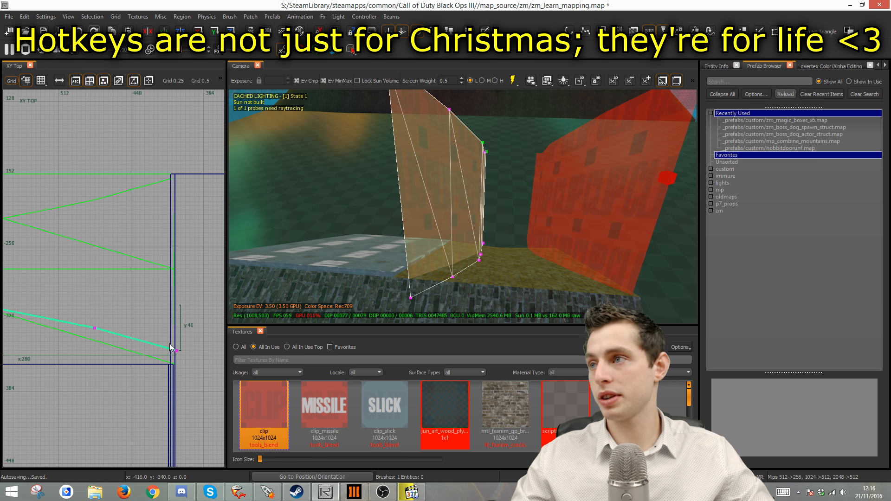
Step: Move the cloned clip patch's upper-end vertices outward in the top view to meet the terrain's outer edge
click(172, 351)
drag(173, 352, 174, 365)
key(Escape)
key(Escape)
mouse_move(545, 288)
right_down()
mouse_move(594, 302)
mouse_move(545, 286)
right_up()
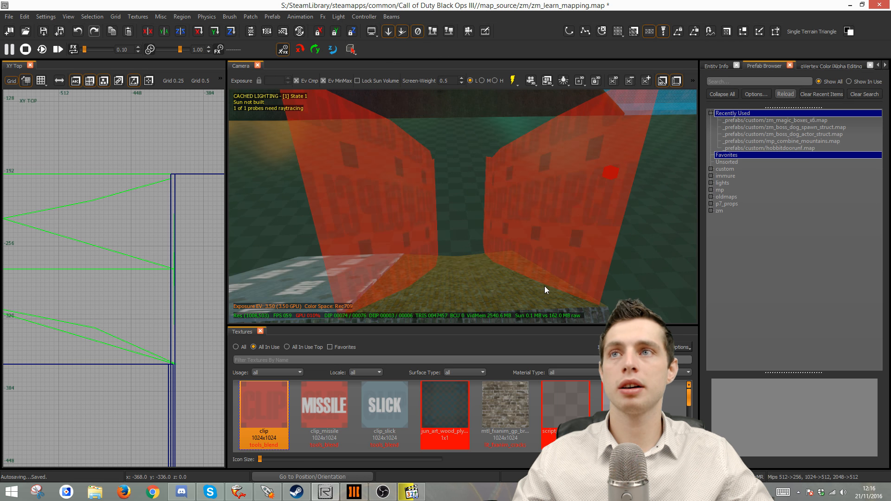
right_drag(491, 300, 491, 301)
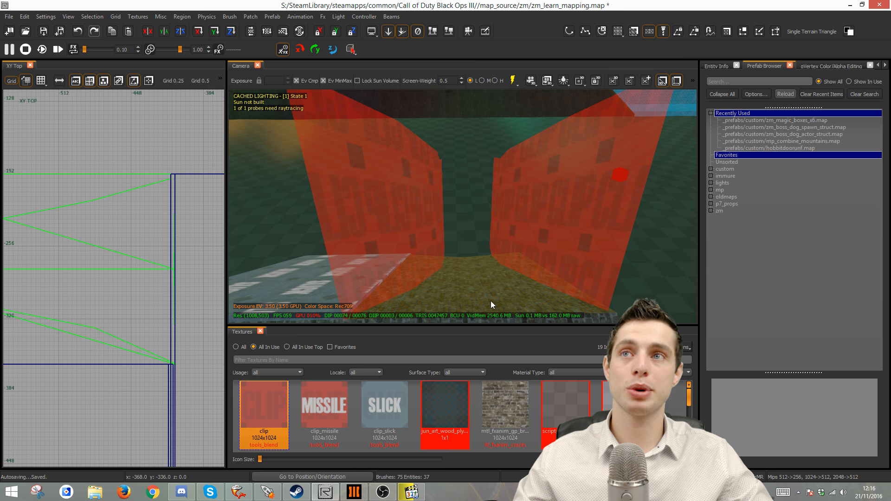
Step: Select both clip wall patches and list all available textures
key(shift+a)
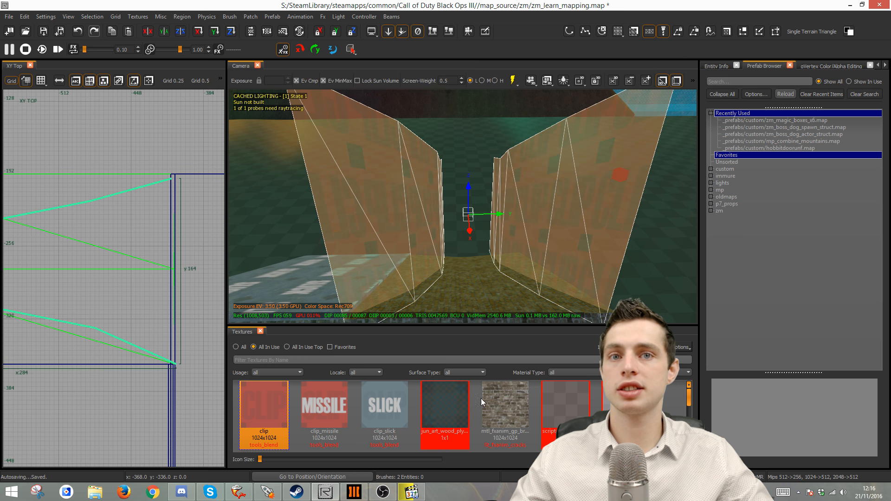
click(236, 347)
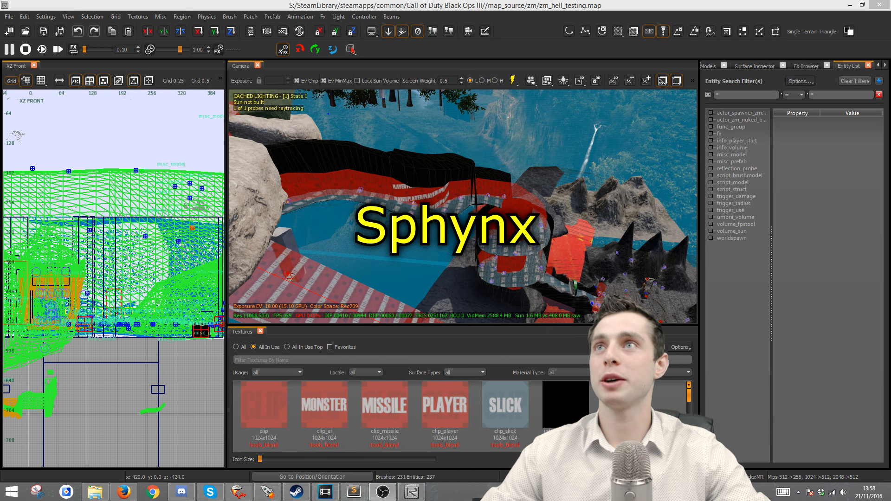
mouse_move(562, 249)
right_down()
mouse_move(568, 297)
mouse_move(594, 320)
mouse_move(564, 288)
mouse_move(552, 218)
mouse_move(557, 250)
right_up()
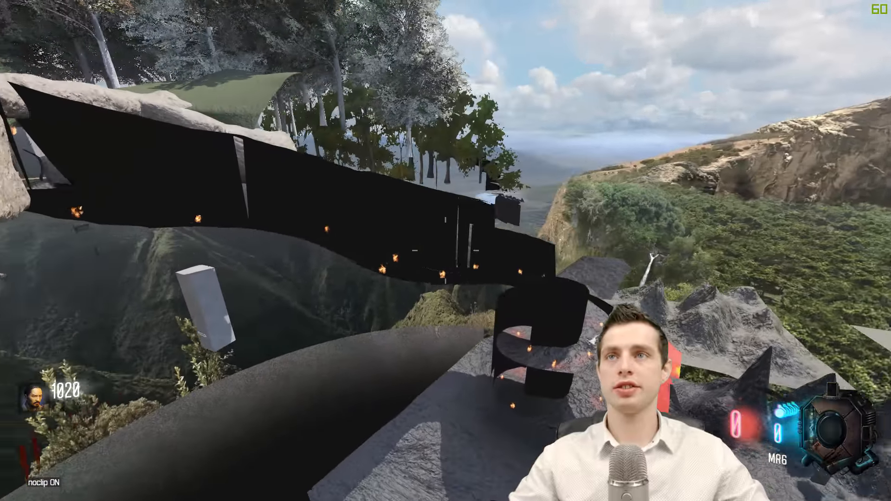